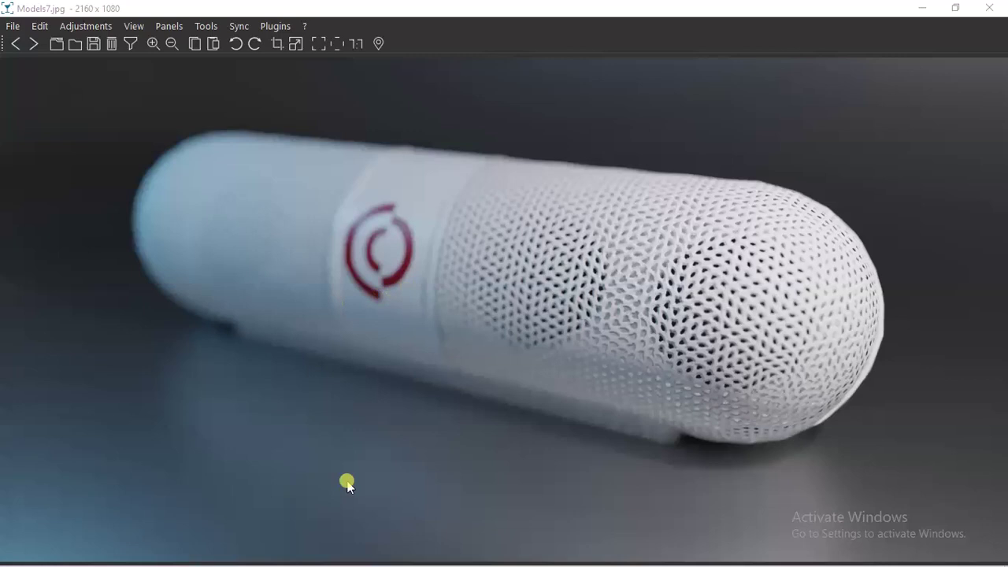
Step: Back in Blender, select the icosphere and turn on the wireframe overlay to see its triangles
{"action": "left_click", "coordinate": [405, 503]}
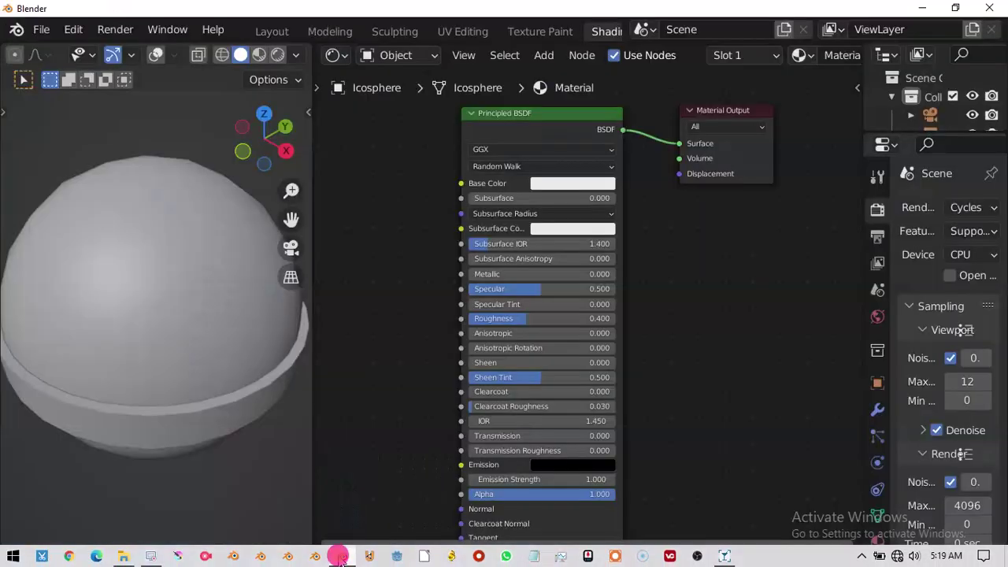
{"action": "left_click", "coordinate": [179, 354]}
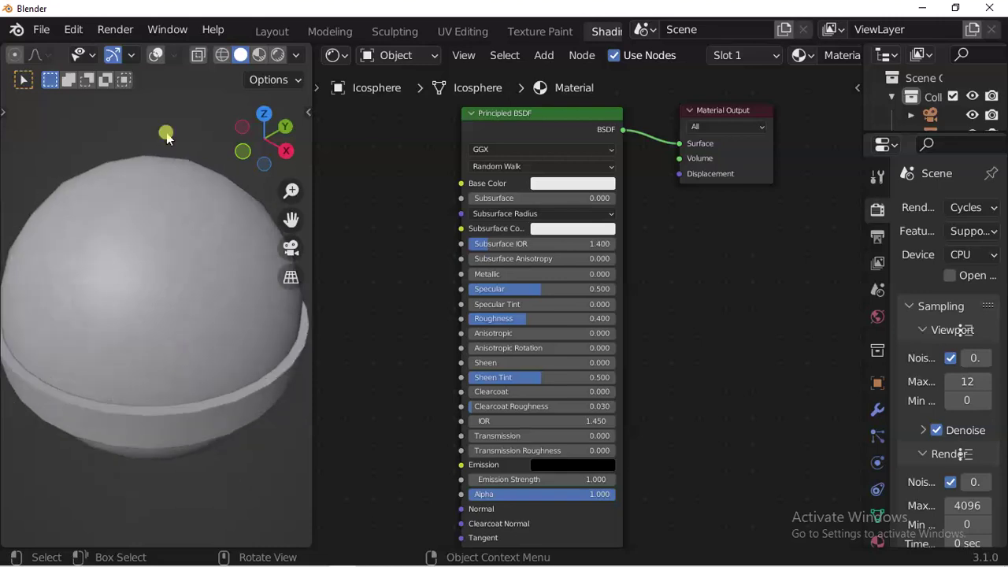
{"action": "left_click", "coordinate": [174, 54]}
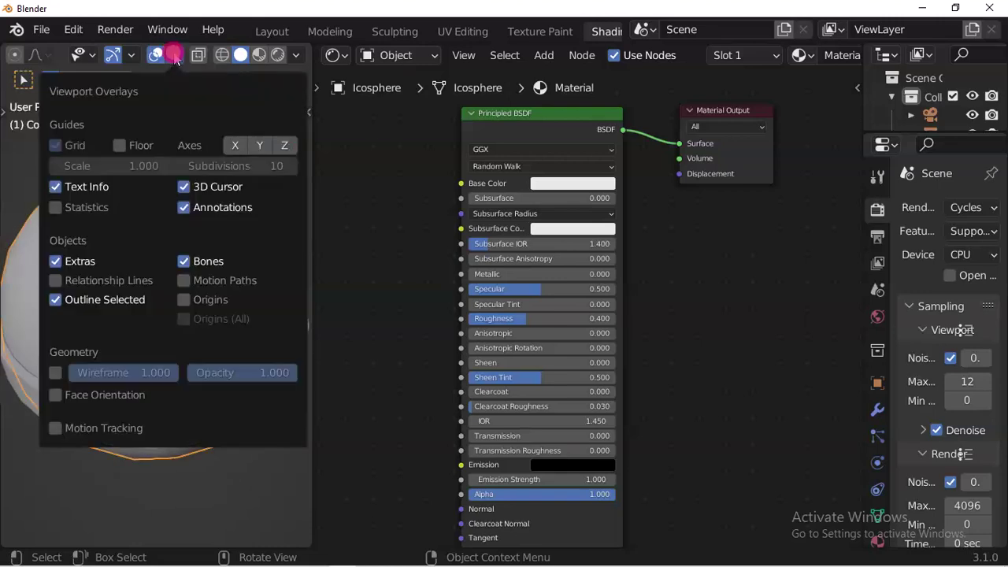
{"action": "left_click", "coordinate": [54, 375]}
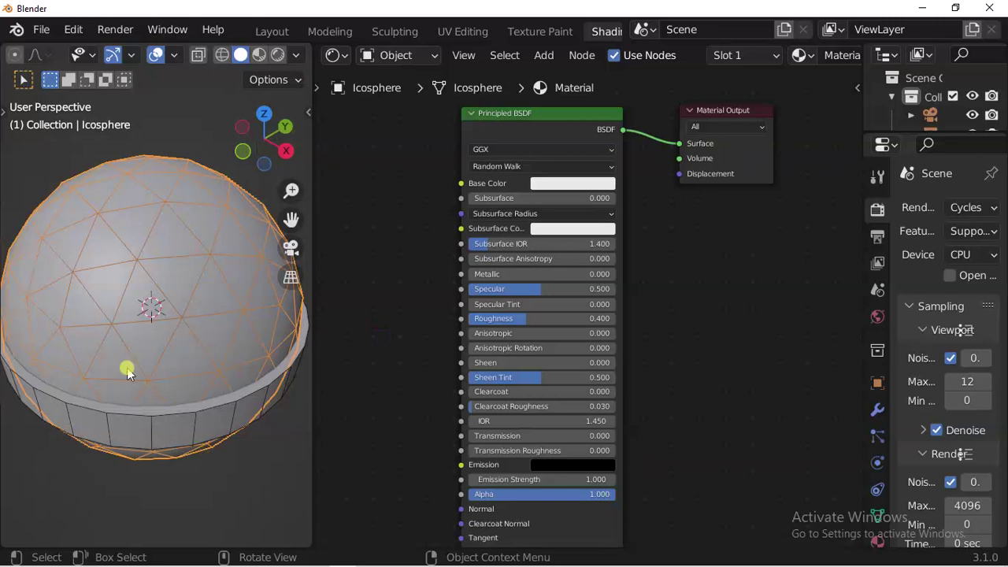
Step: Orbit the sphere, hide the wireframe again, and pan the node editor to free space on the left
{"action": "left_click", "coordinate": [189, 480]}
{"action": "middle_click_drag", "start_coordinate": [105, 355], "coordinate": [113, 358]}
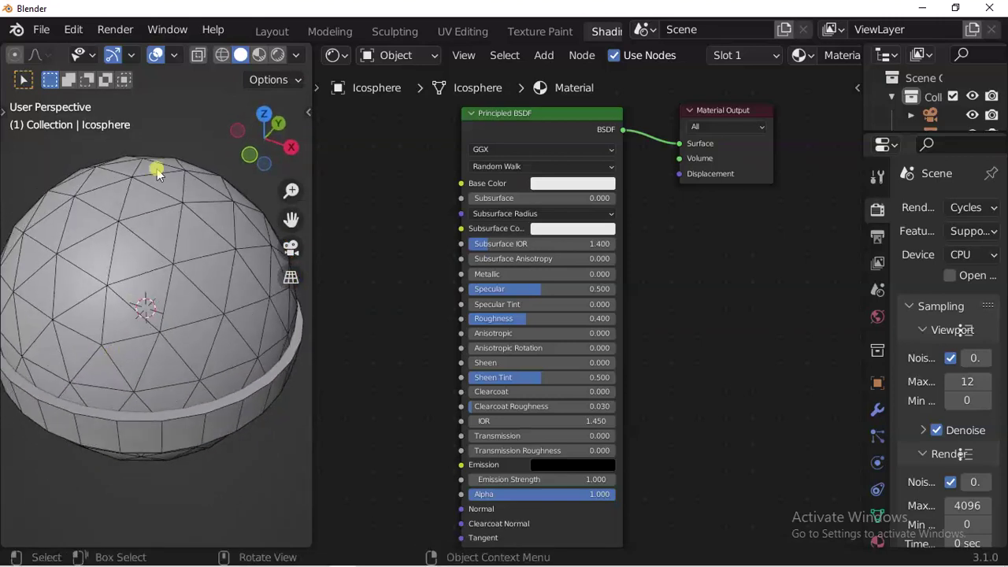
{"action": "left_click", "coordinate": [174, 54]}
{"action": "left_click", "coordinate": [55, 372]}
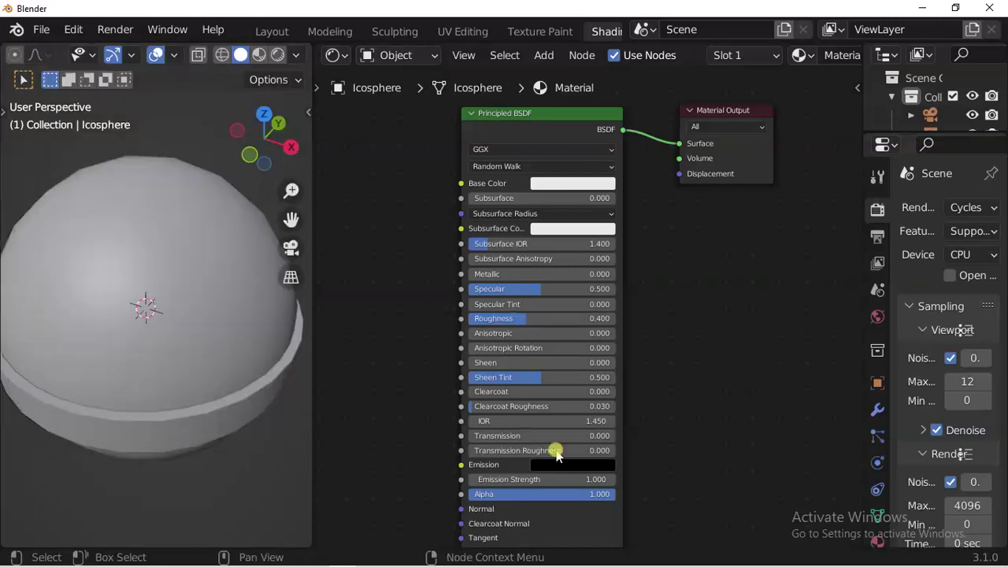
{"action": "mouse_move", "coordinate": [547, 315]}
{"action": "middle_mouse_down"}
{"action": "mouse_move", "coordinate": [634, 240]}
{"action": "mouse_move", "coordinate": [617, 233]}
{"action": "middle_mouse_up"}
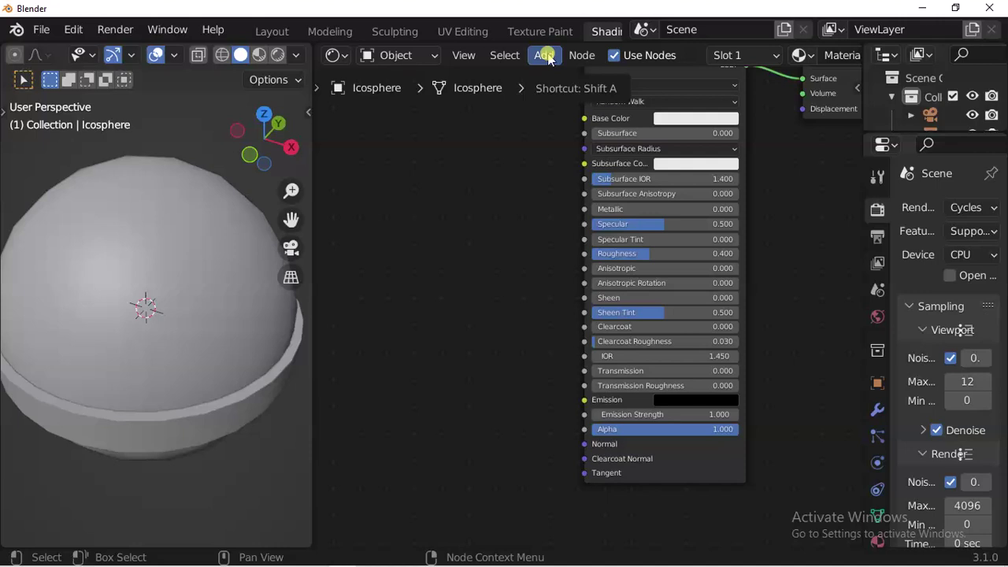
Step: Place a Hole Texture Generator group left of the Principled BSDF and widen it to show full labels
{"action": "left_click", "coordinate": [546, 57]}
{"action": "mouse_move", "coordinate": [573, 258]}
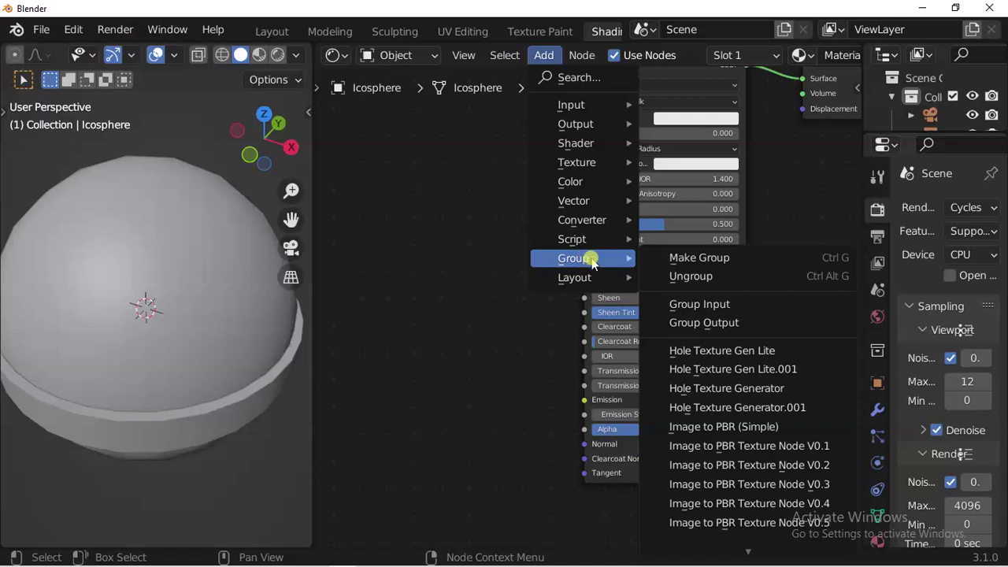
{"action": "left_click", "coordinate": [725, 388]}
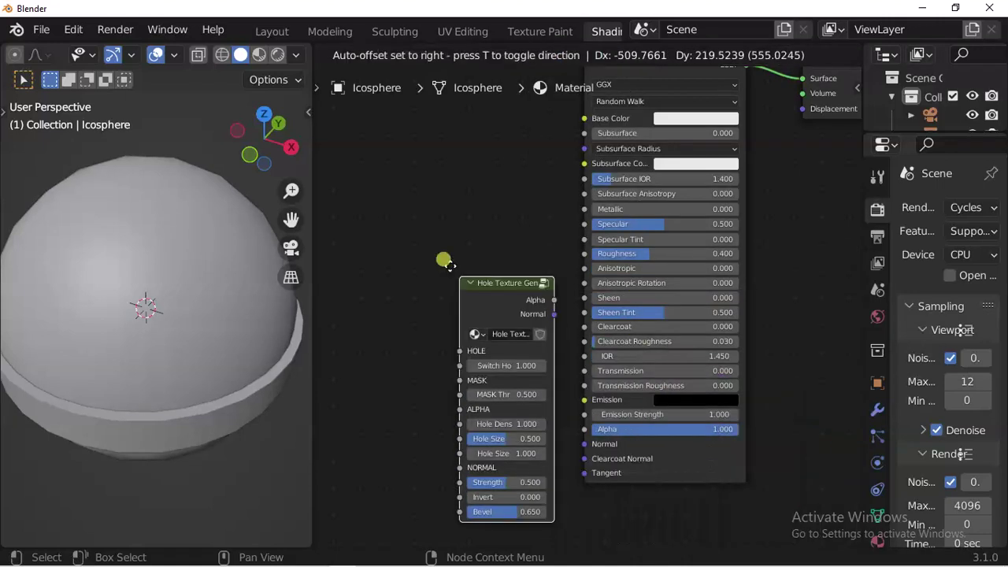
{"action": "left_click", "coordinate": [346, 223]}
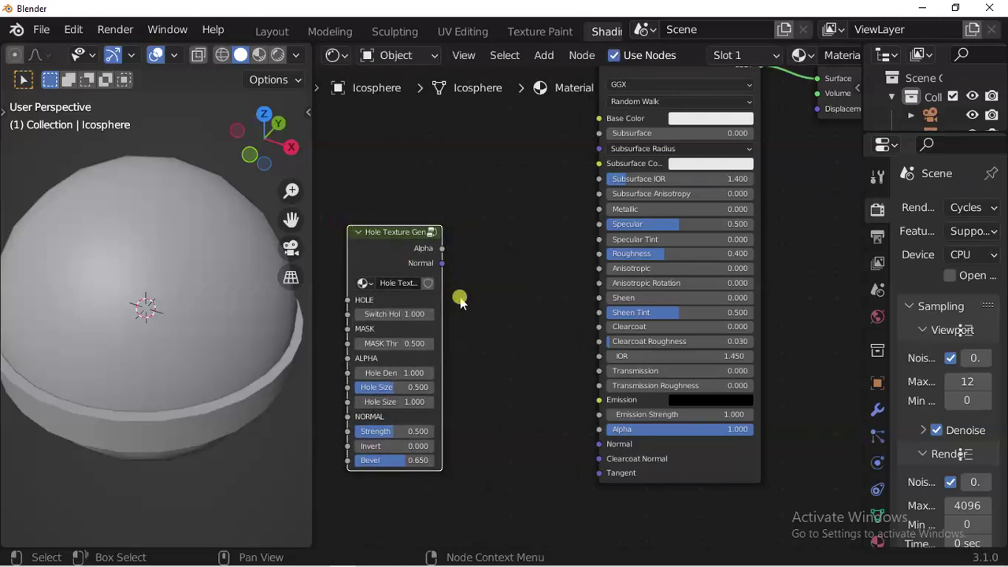
{"action": "left_click_drag", "start_coordinate": [443, 295], "coordinate": [525, 294]}
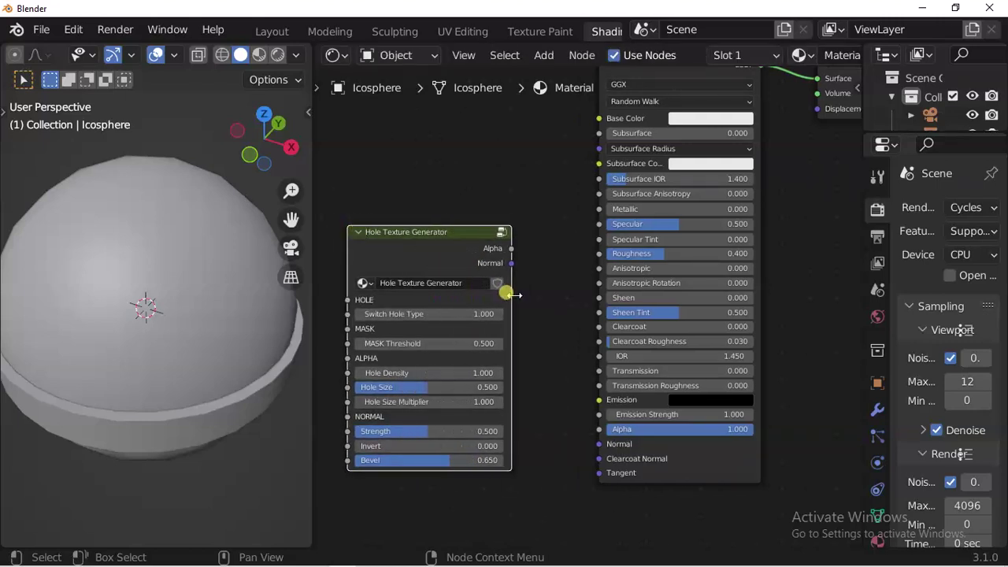
{"action": "middle_click_drag", "start_coordinate": [473, 285], "coordinate": [533, 282]}
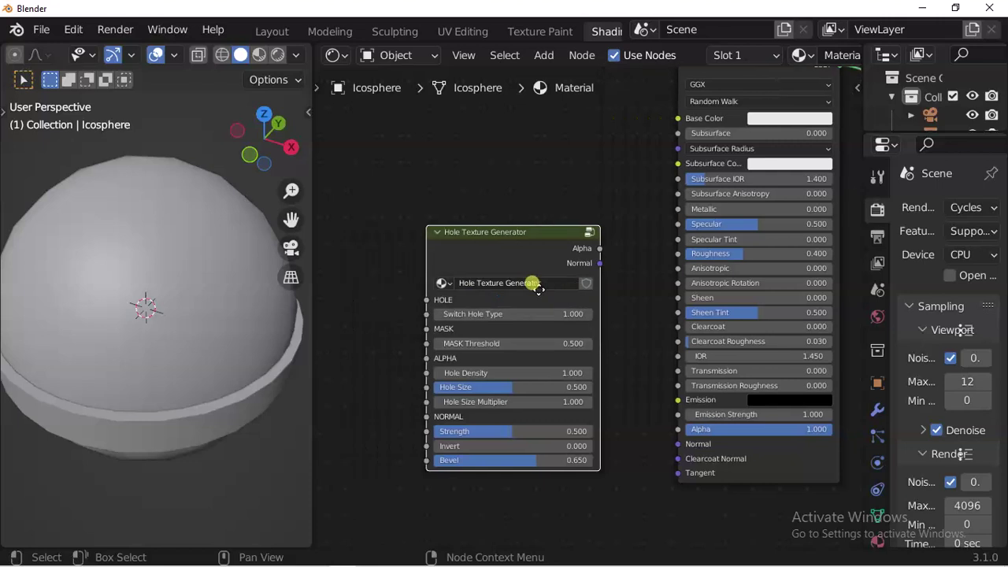
Step: Switch the viewport to Rendered shading and nudge the Hole Texture Generator node left
{"action": "left_click", "coordinate": [277, 55]}
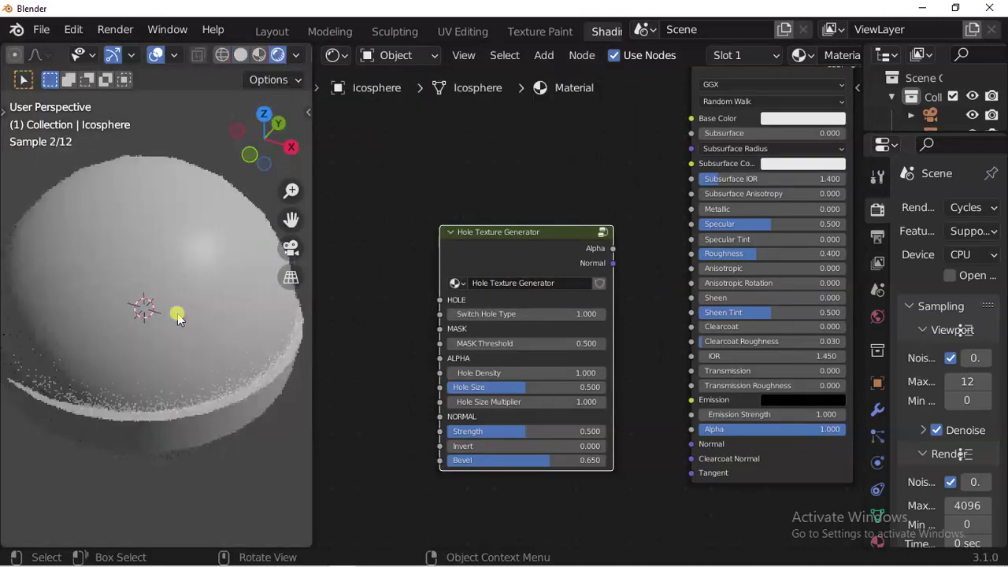
{"action": "scroll", "coordinate": [177, 313], "scroll_direction": "up", "scroll_amount": 3}
{"action": "scroll", "coordinate": [177, 313], "scroll_direction": "up", "scroll_amount": 2}
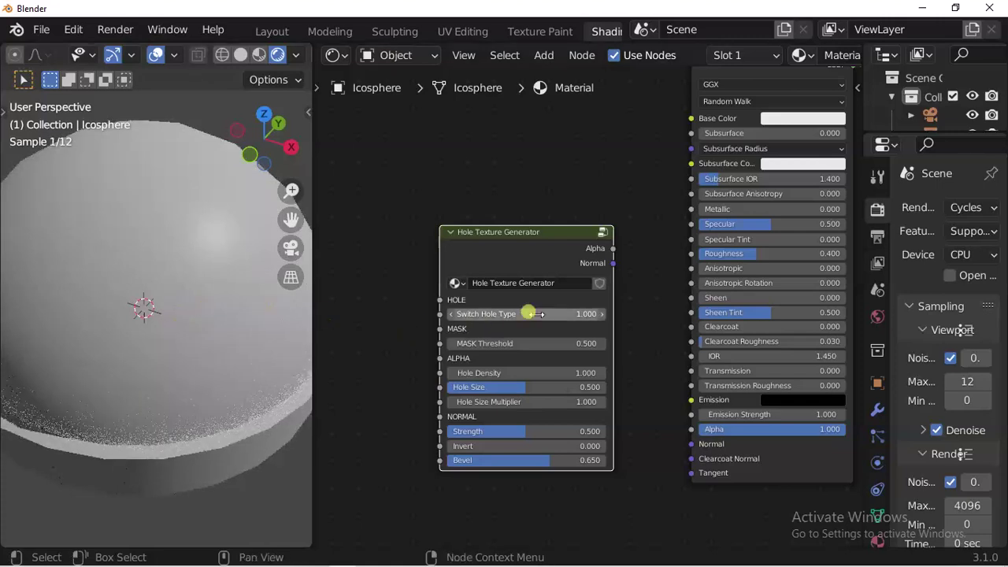
{"action": "left_click", "coordinate": [614, 249]}
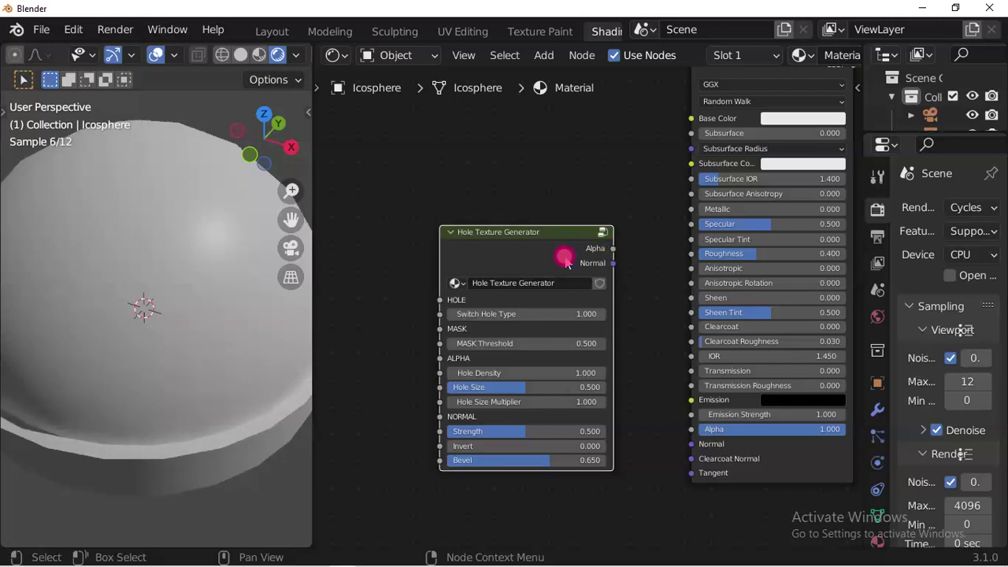
{"action": "left_click_drag", "start_coordinate": [614, 249], "coordinate": [591, 266]}
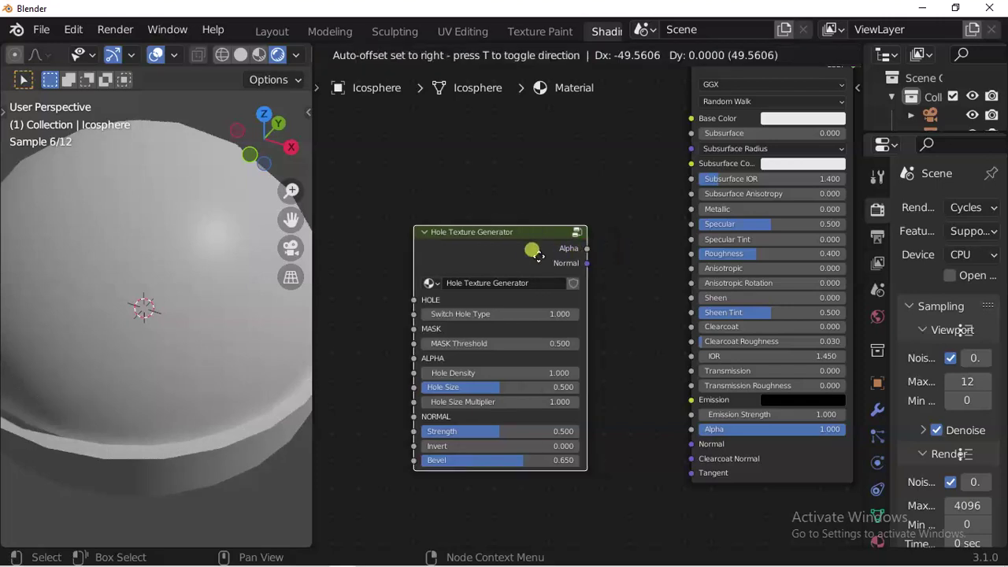
Step: Link the group's Alpha and Normal outputs to the Principled BSDF's Alpha and Normal inputs
{"action": "left_click", "coordinate": [589, 252]}
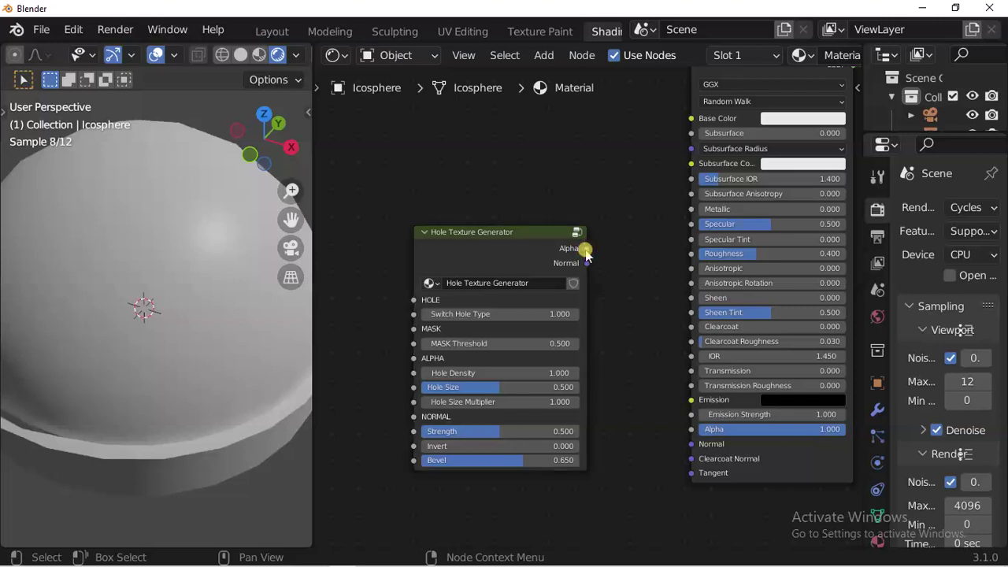
{"action": "scroll", "coordinate": [587, 250], "scroll_direction": "up", "scroll_amount": 2}
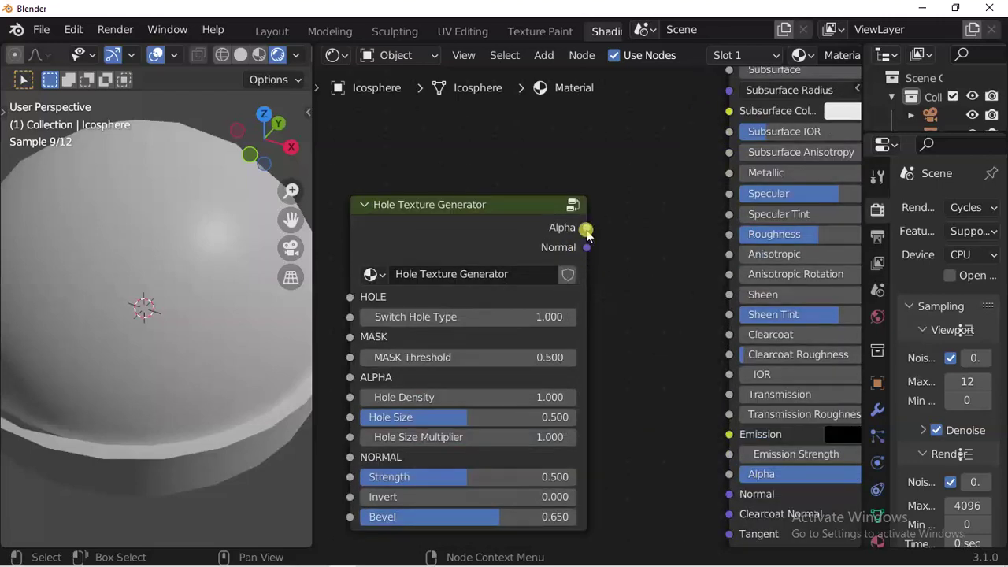
{"action": "left_click_drag", "start_coordinate": [587, 228], "coordinate": [729, 476]}
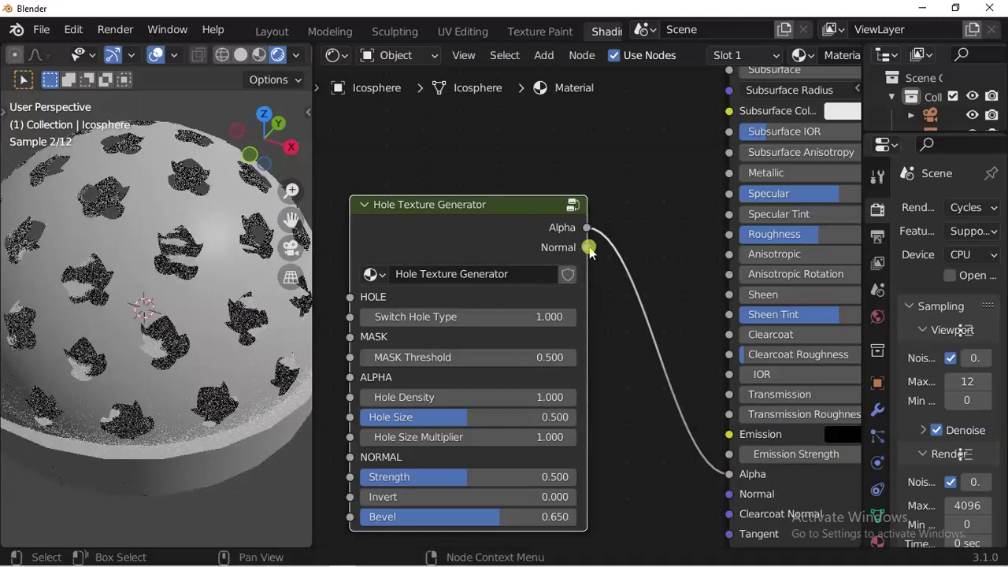
{"action": "mouse_move", "coordinate": [589, 247]}
{"action": "left_mouse_down"}
{"action": "mouse_move", "coordinate": [663, 356]}
{"action": "mouse_move", "coordinate": [729, 494]}
{"action": "left_mouse_up"}
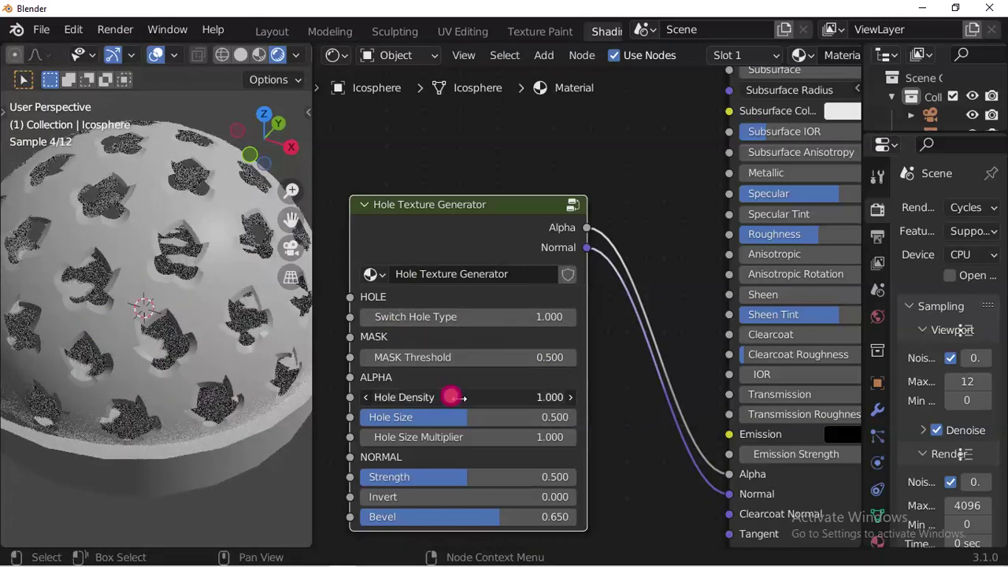
Step: Inspect the perforated sphere up close and drag the Hole Texture Generator's Bevel to 0.150
{"action": "left_click_drag", "start_coordinate": [452, 396], "coordinate": [455, 397]}
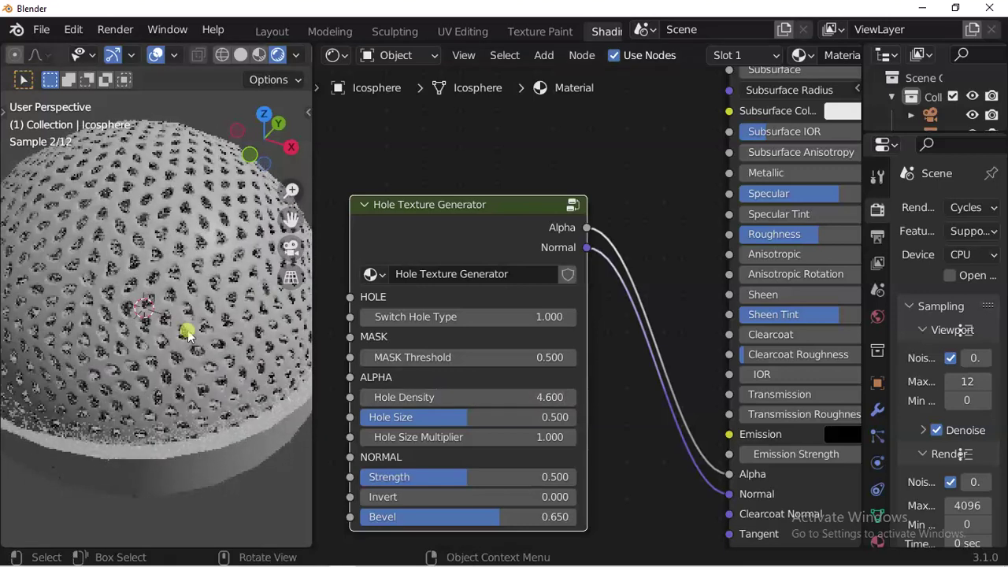
{"action": "middle_click_drag", "start_coordinate": [188, 334], "coordinate": [158, 332]}
{"action": "scroll", "coordinate": [144, 330], "scroll_direction": "up", "scroll_amount": 2}
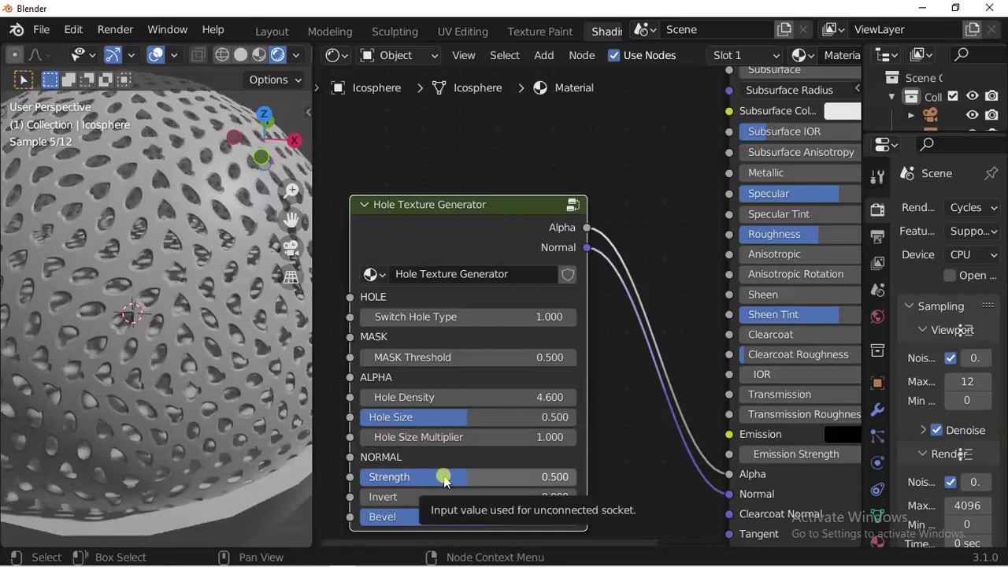
{"action": "middle_click_drag", "start_coordinate": [444, 482], "coordinate": [482, 434]}
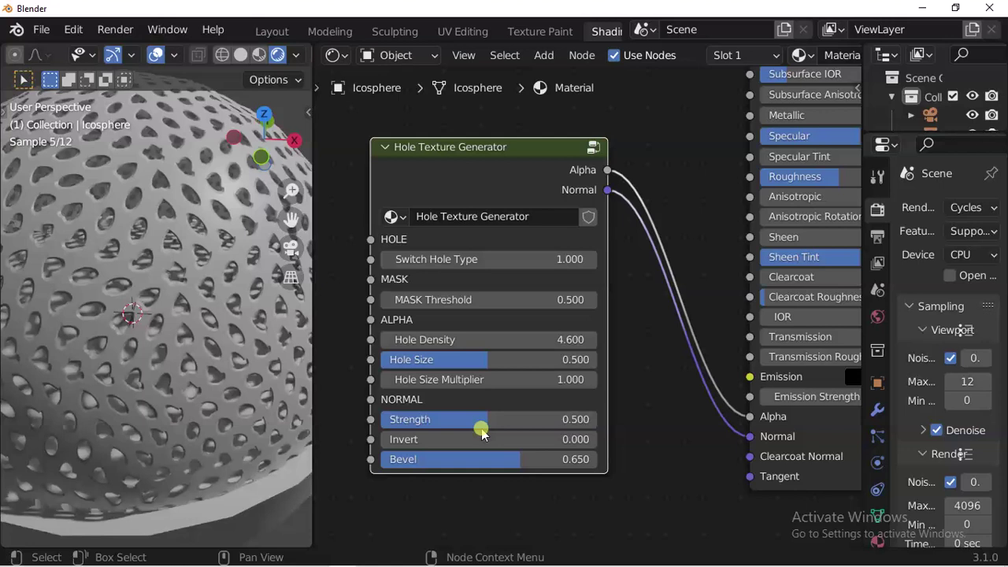
{"action": "mouse_move", "coordinate": [481, 430]}
{"action": "left_mouse_down"}
{"action": "mouse_move", "coordinate": [473, 447]}
{"action": "mouse_move", "coordinate": [513, 465]}
{"action": "left_mouse_up"}
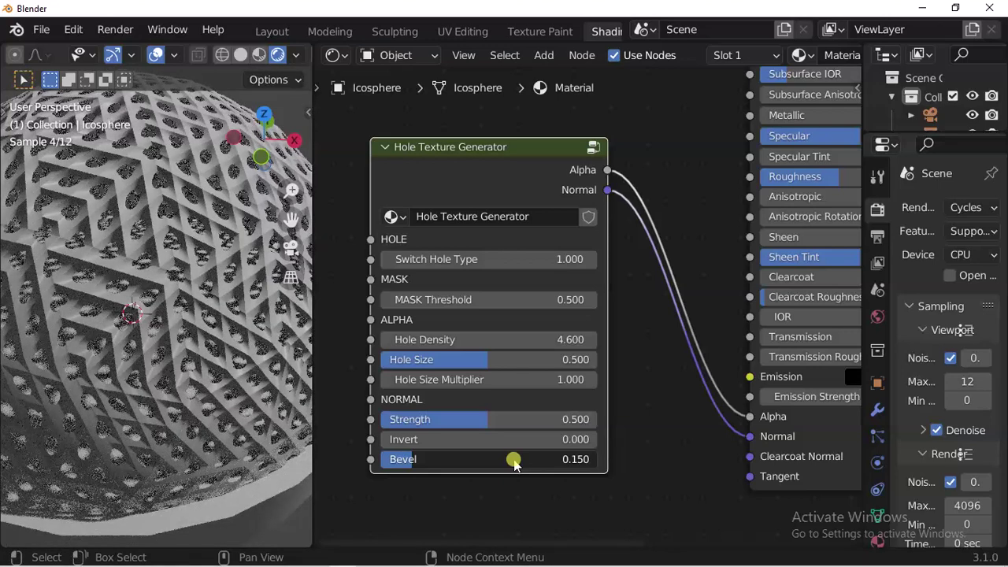
Step: Raise the hole Bevel to 0.578, then try Hole Size at 0 and 0.173
{"action": "left_click_drag", "start_coordinate": [513, 464], "coordinate": [514, 464]}
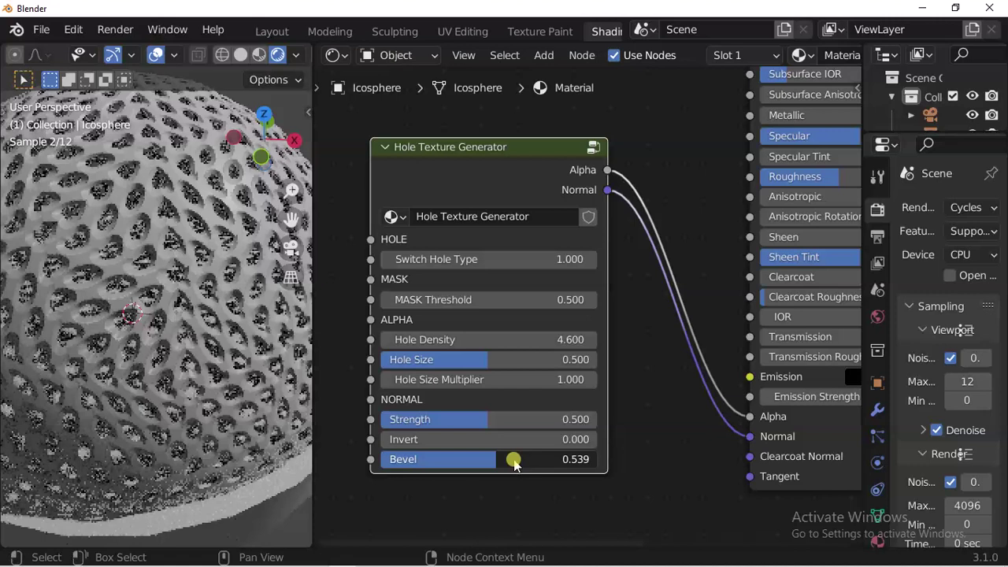
{"action": "left_click_drag", "start_coordinate": [513, 464], "coordinate": [520, 464]}
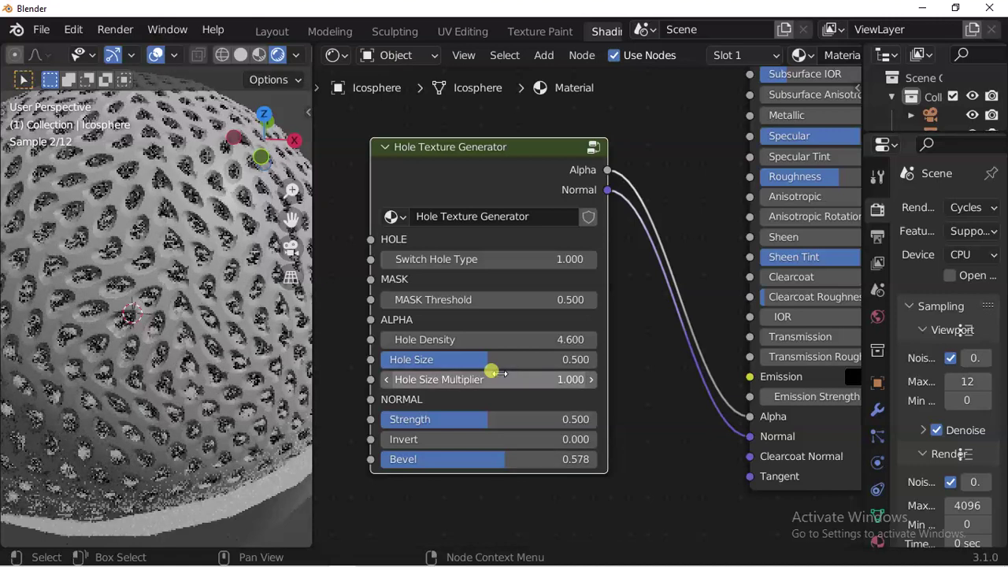
{"action": "left_click_drag", "start_coordinate": [491, 370], "coordinate": [492, 376]}
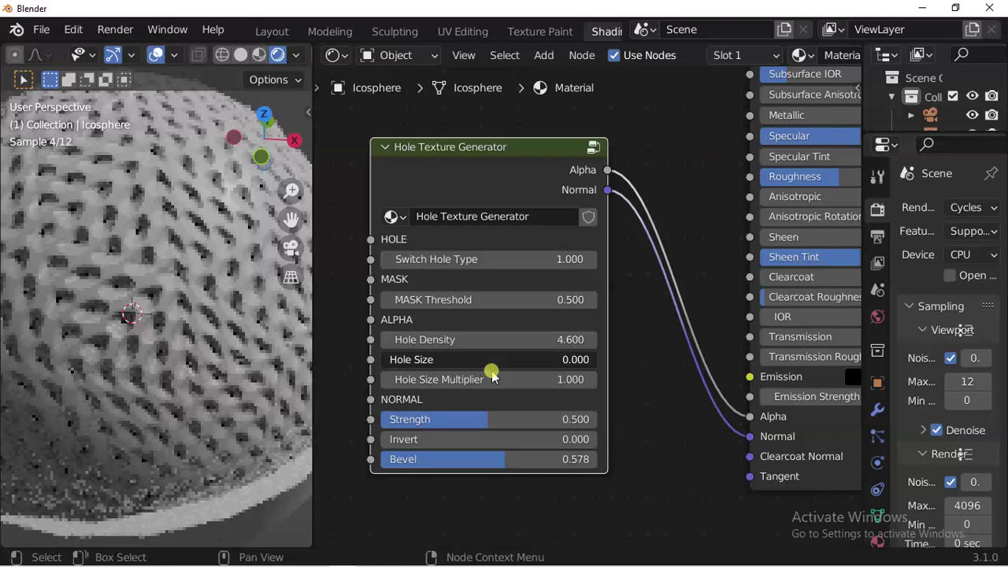
{"action": "mouse_move", "coordinate": [492, 376]}
{"action": "left_mouse_down"}
{"action": "mouse_move", "coordinate": [504, 376]}
{"action": "mouse_move", "coordinate": [467, 364]}
{"action": "left_mouse_up"}
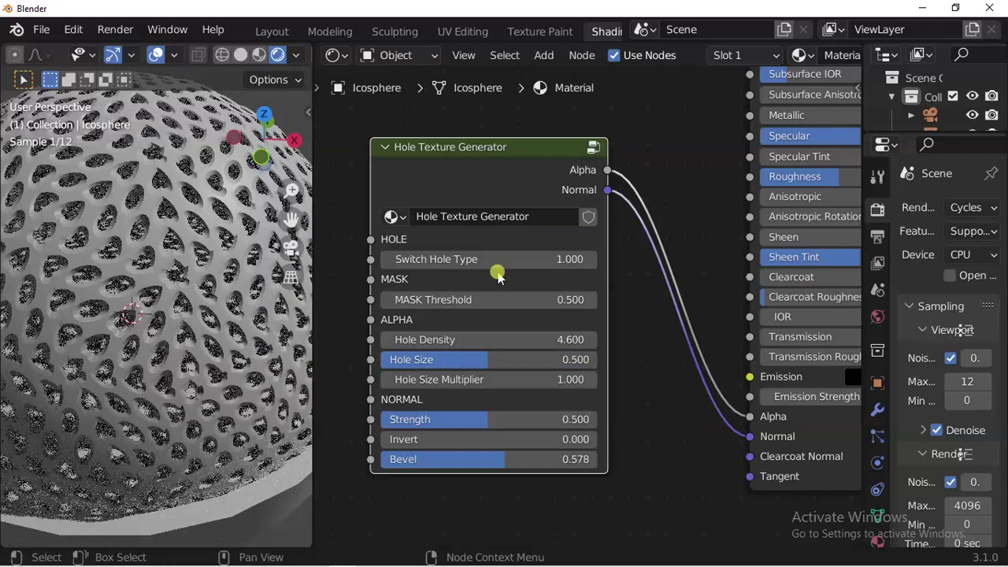
{"action": "left_click", "coordinate": [542, 58]}
{"action": "mouse_move", "coordinate": [581, 220]}
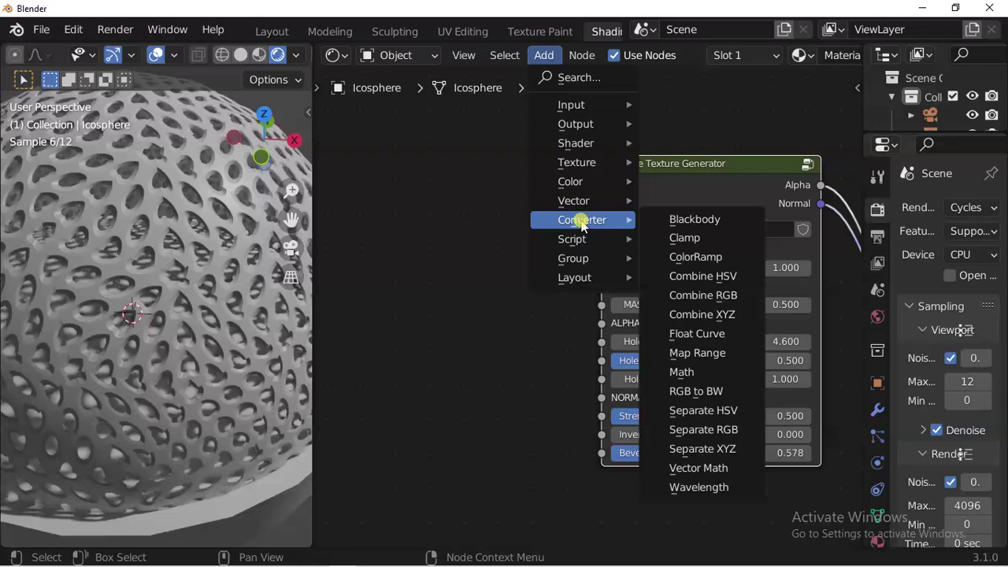
{"action": "left_click", "coordinate": [685, 315]}
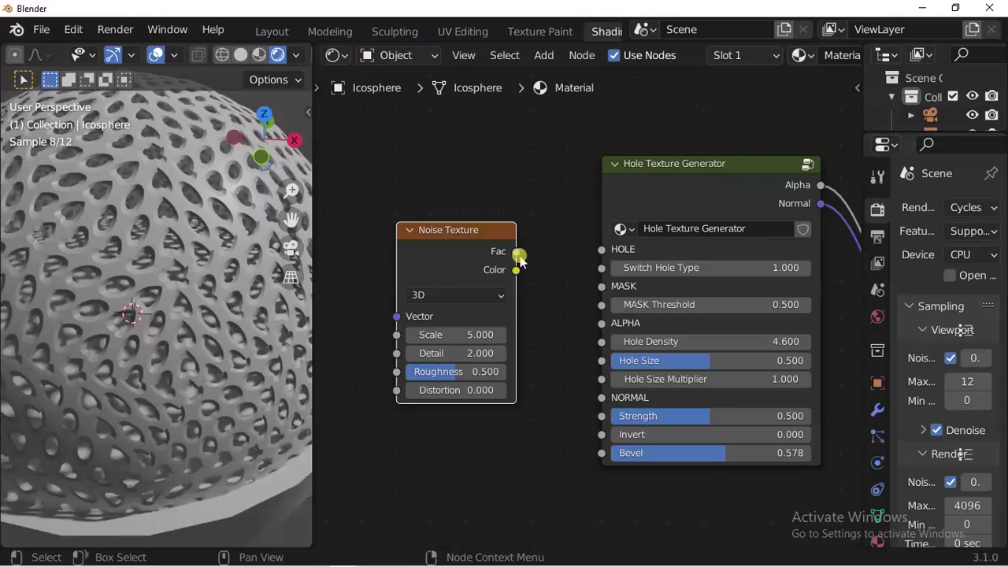
{"action": "left_click_drag", "start_coordinate": [517, 253], "coordinate": [601, 286]}
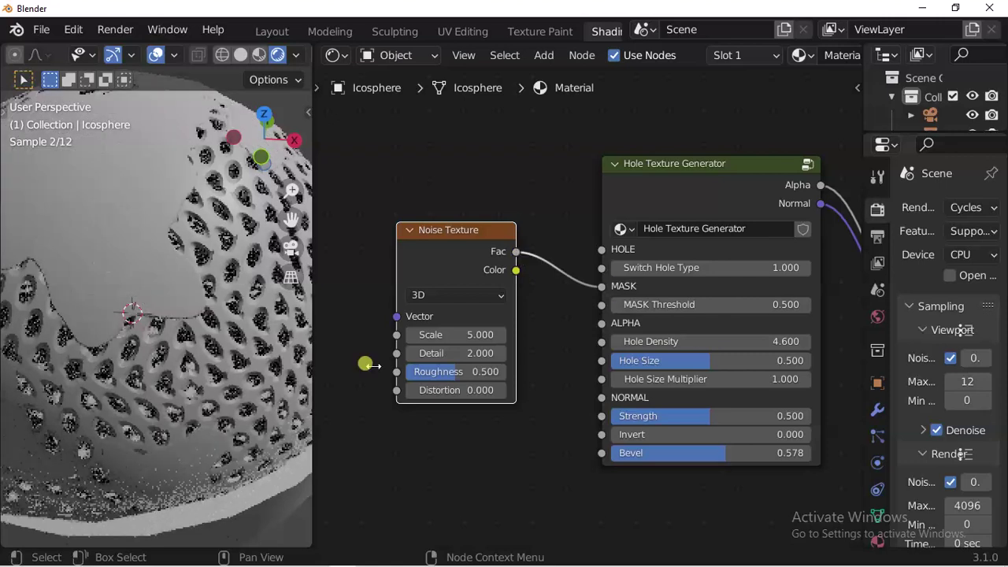
{"action": "scroll", "coordinate": [283, 359], "scroll_direction": "down", "scroll_amount": 3}
{"action": "mouse_move", "coordinate": [303, 362]}
{"action": "middle_mouse_down"}
{"action": "mouse_move", "coordinate": [276, 357]}
{"action": "mouse_move", "coordinate": [595, 341]}
{"action": "middle_mouse_up"}
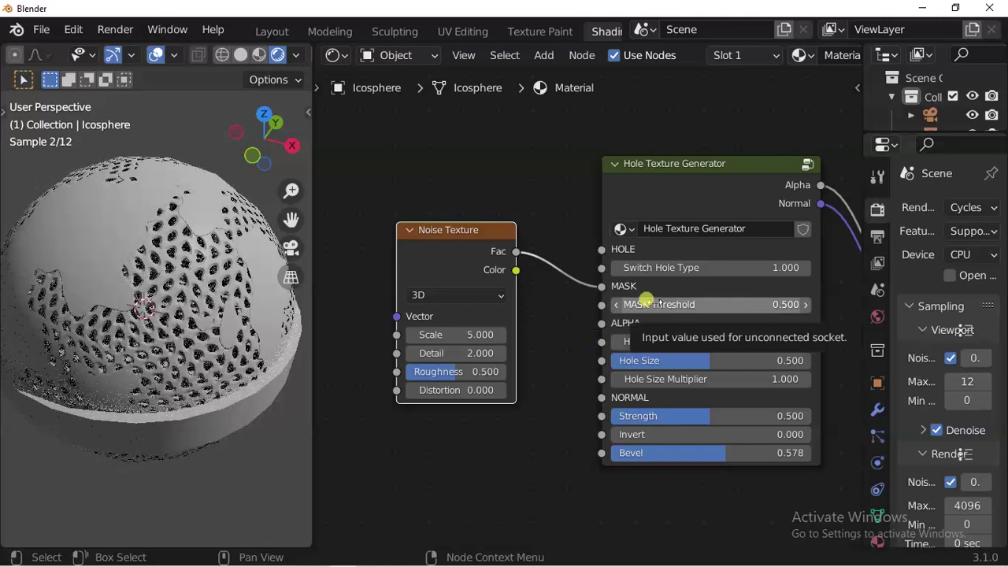
{"action": "scroll", "coordinate": [646, 304], "scroll_direction": "up", "scroll_amount": 3, "text": "ctrl"}
{"action": "left_click_drag", "start_coordinate": [646, 302], "coordinate": [582, 303]}
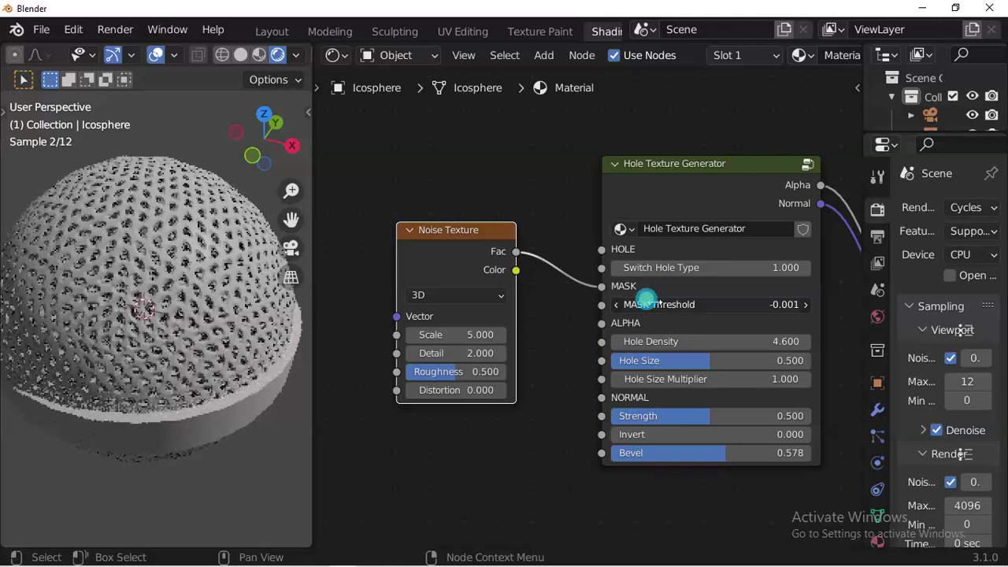
{"action": "key", "text": "BackSpace"}
{"action": "key", "text": "x"}
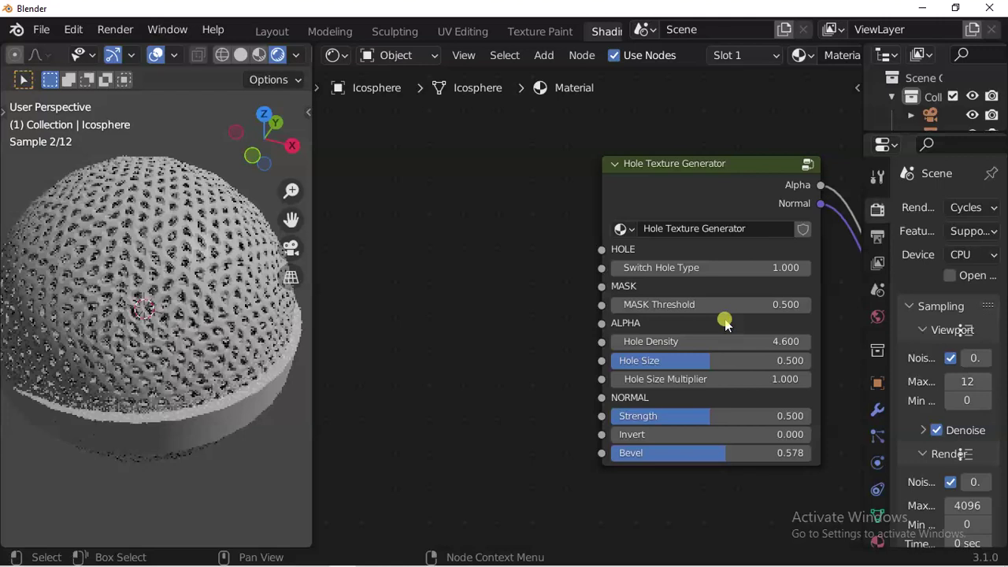
Step: Enter a new Switch Hole Type value for type 3 and orbit to inspect the large openings
{"action": "scroll", "coordinate": [724, 323], "scroll_direction": "up", "scroll_amount": 1}
{"action": "mouse_move", "coordinate": [725, 323]}
{"action": "middle_mouse_down"}
{"action": "mouse_move", "coordinate": [549, 308]}
{"action": "mouse_move", "coordinate": [577, 312]}
{"action": "middle_mouse_up"}
{"action": "double_click", "coordinate": [536, 256]}
{"action": "type", "text": "2"}
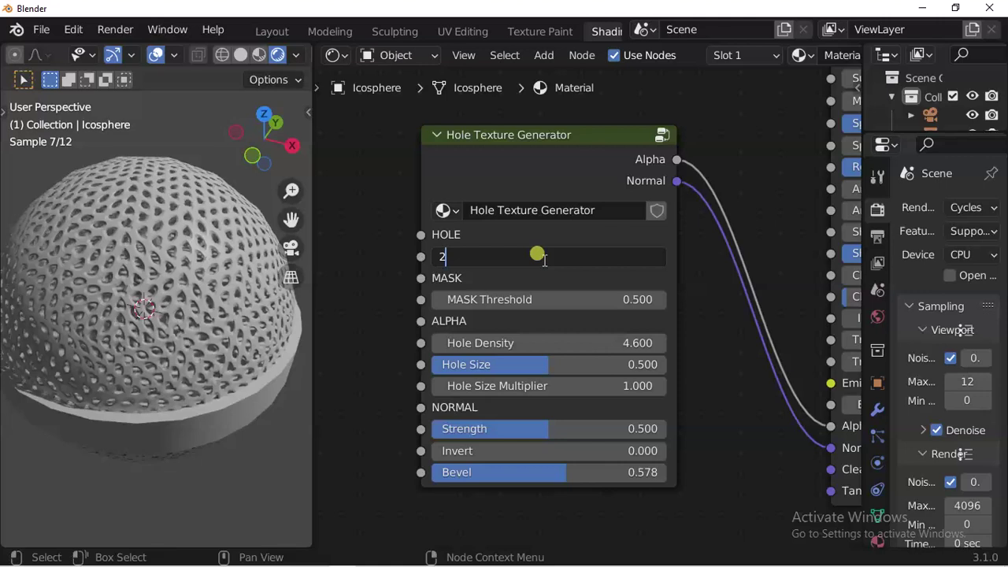
{"action": "key", "text": "Return"}
{"action": "middle_click_drag", "start_coordinate": [267, 338], "coordinate": [207, 350]}
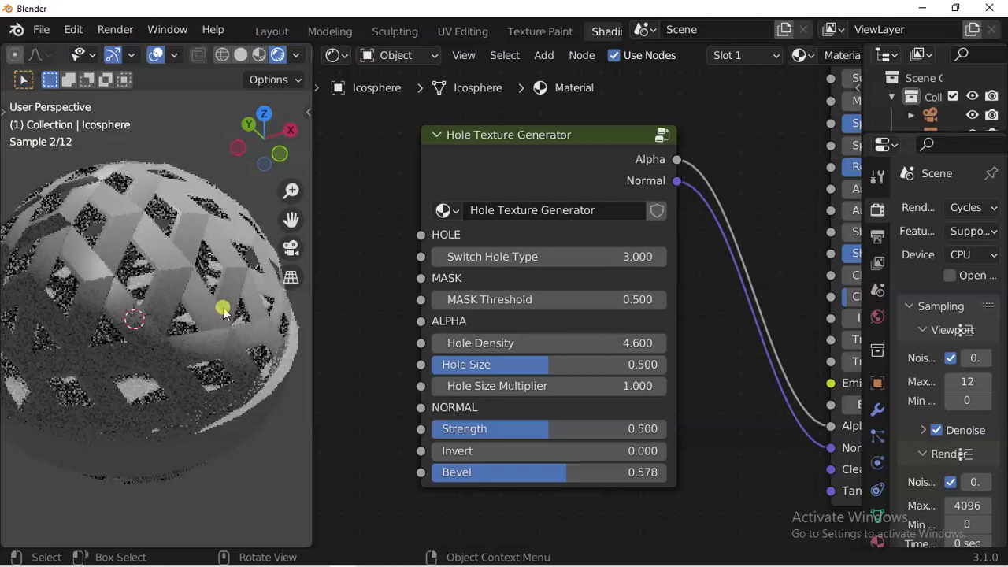
Step: Reset Hole Size to 0 and set Switch Hole Type to 5
{"action": "left_click_drag", "start_coordinate": [477, 259], "coordinate": [484, 260]}
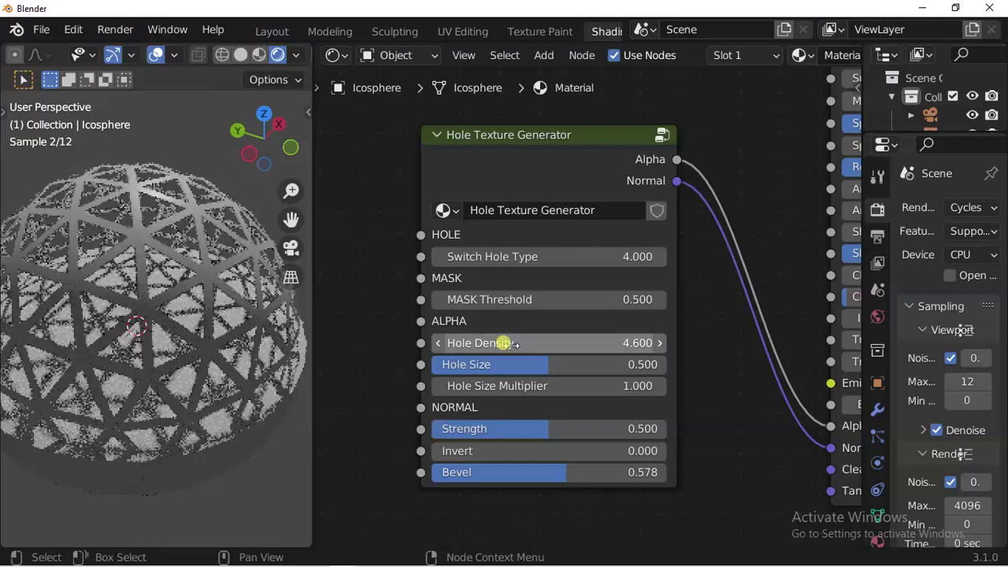
{"action": "key", "text": "BackSpace"}
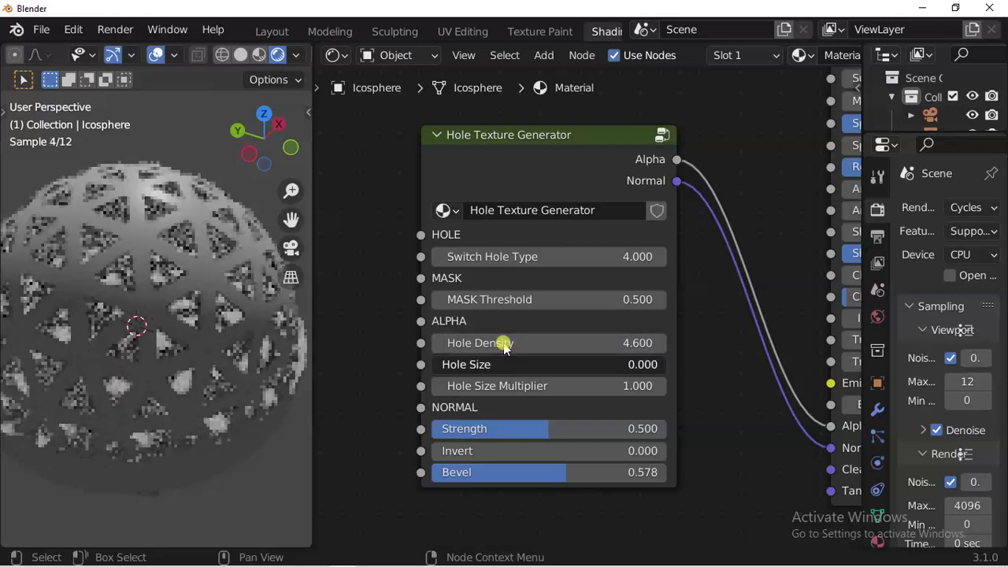
{"action": "left_click", "coordinate": [503, 346]}
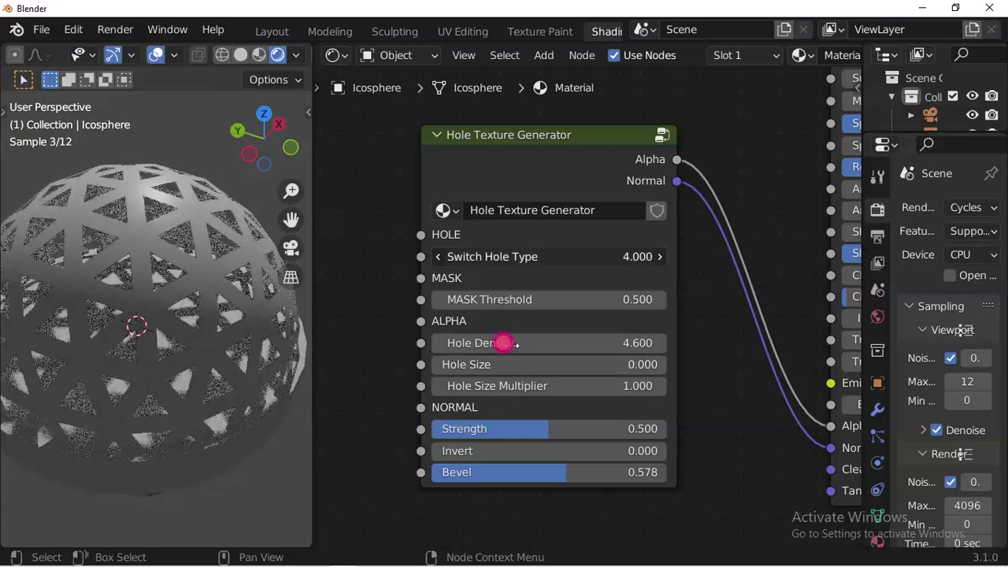
{"action": "double_click", "coordinate": [555, 257]}
{"action": "type", "text": "5"}
{"action": "key", "text": "Return"}
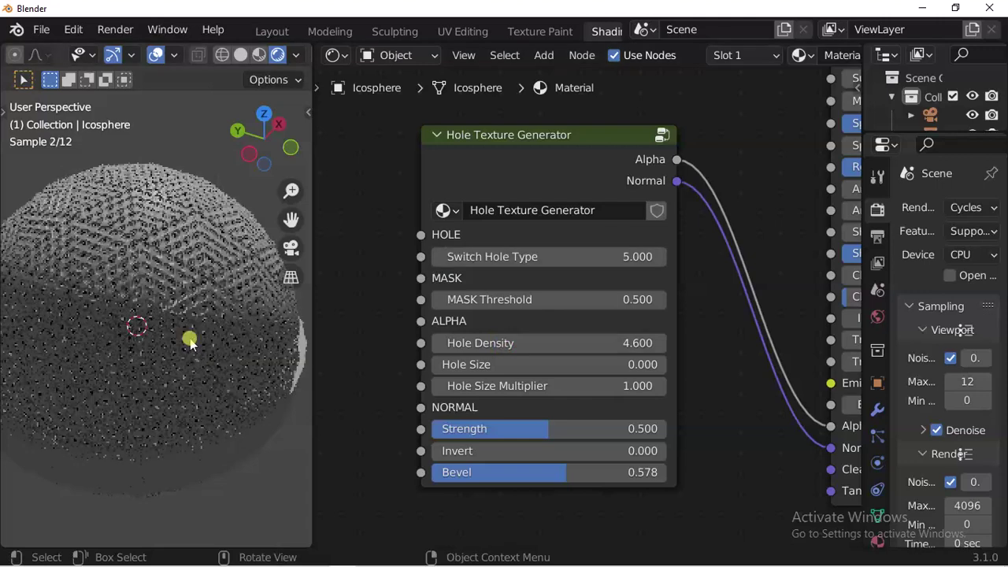
Step: Lower the holes' normal Strength to 0.000, orbiting and zooming to view the speckles
{"action": "middle_click_drag", "start_coordinate": [190, 341], "coordinate": [170, 291]}
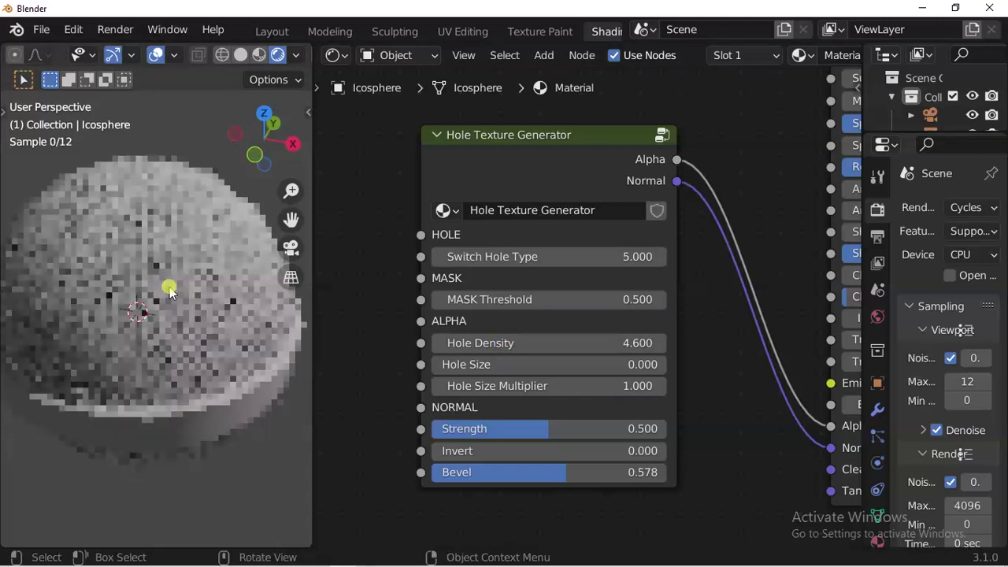
{"action": "scroll", "coordinate": [170, 291], "scroll_direction": "up", "scroll_amount": 5}
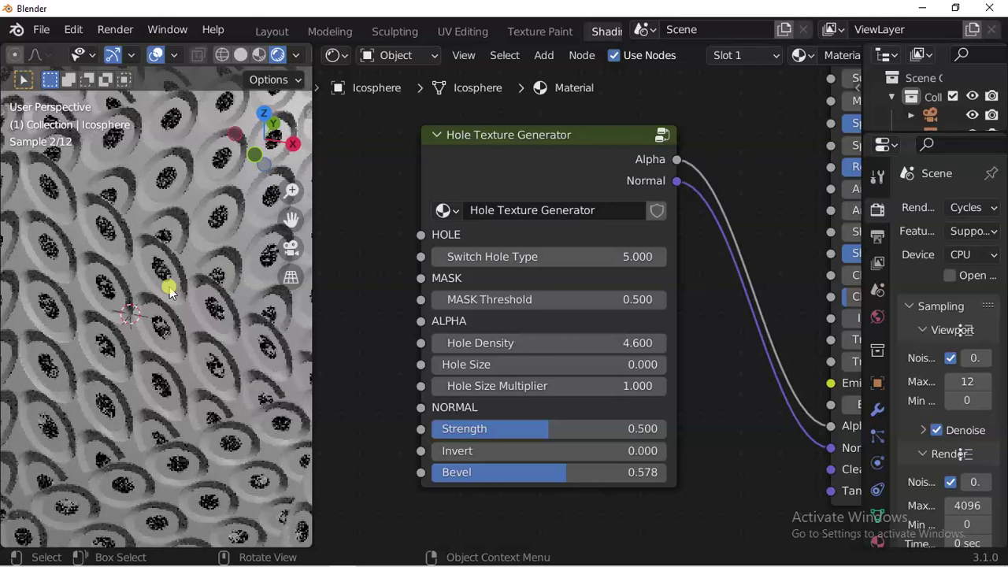
{"action": "scroll", "coordinate": [169, 287], "scroll_direction": "down", "scroll_amount": 2}
{"action": "scroll", "coordinate": [170, 291], "scroll_direction": "down", "scroll_amount": 1}
{"action": "left_click_drag", "start_coordinate": [488, 428], "coordinate": [431, 435]}
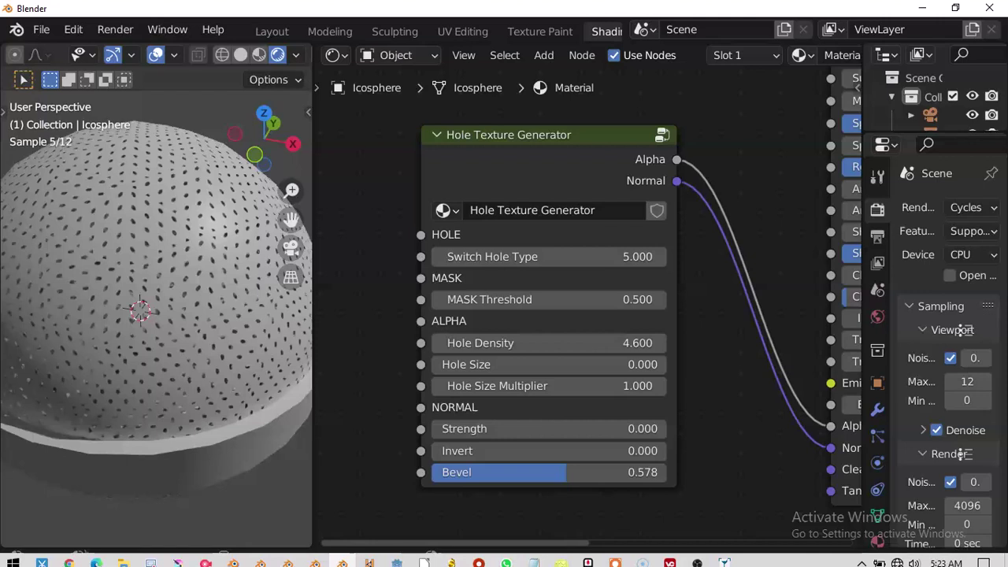
{"action": "mouse_move", "coordinate": [724, 556]}
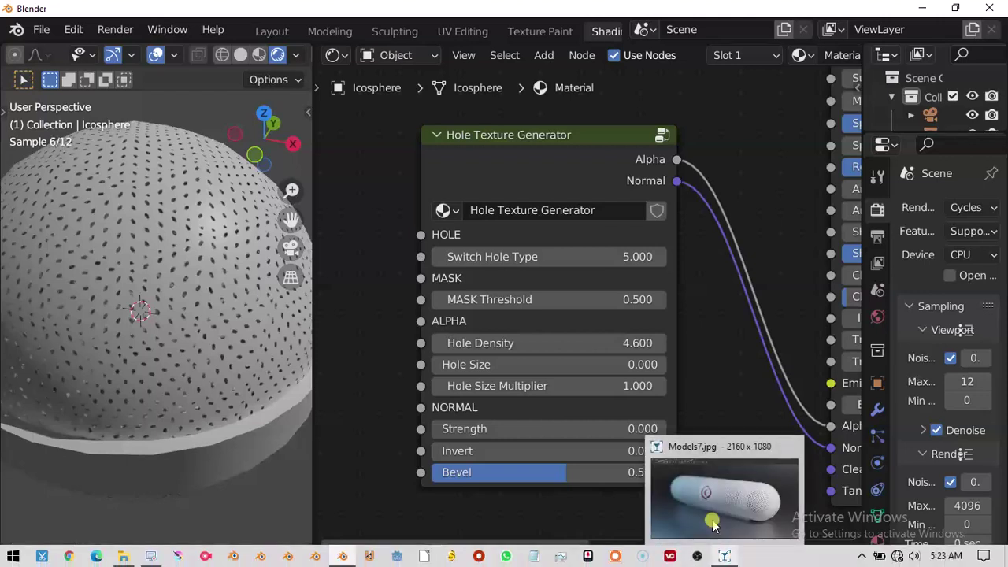
Step: Bring up the Models7.jpg perforated speaker reference photo in nomacs
{"action": "left_click", "coordinate": [712, 525]}
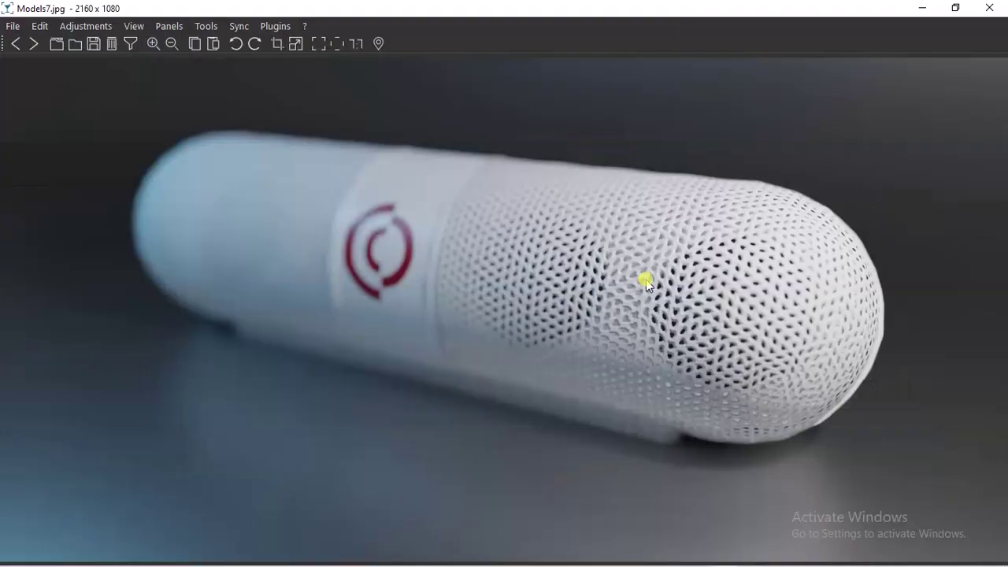